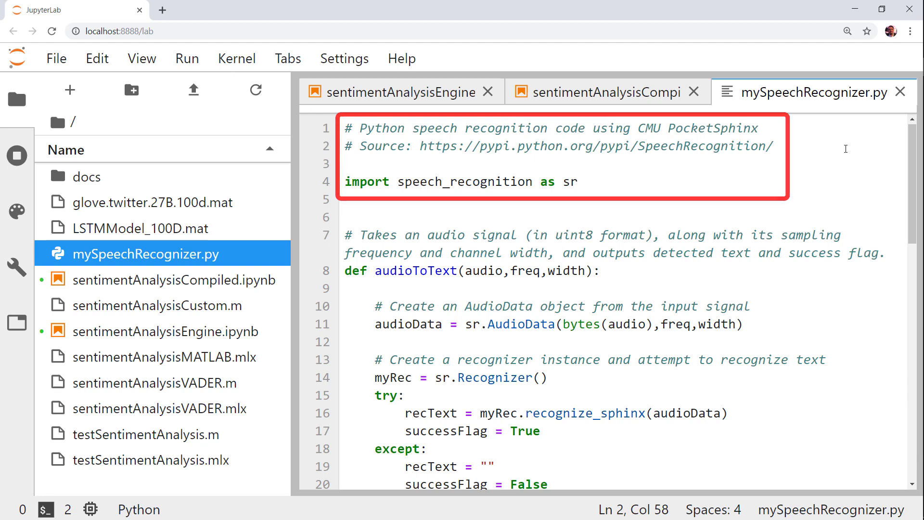
{"action": "left_click_drag", "start_coordinate": [911, 145], "coordinate": [910, 169]}
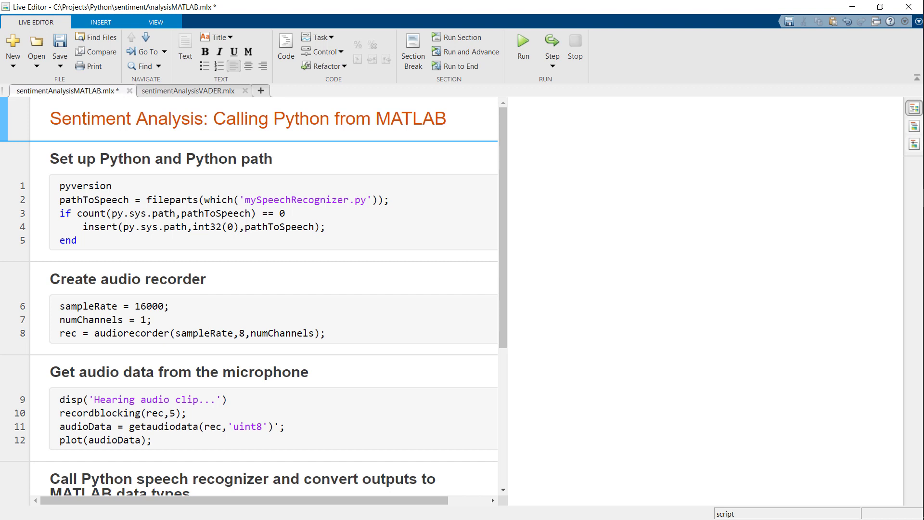
- Run the Python setup section, confirming Python 3.7 loads from C:\Python37
{"action": "key", "text": "ctrl+shift+Return"}
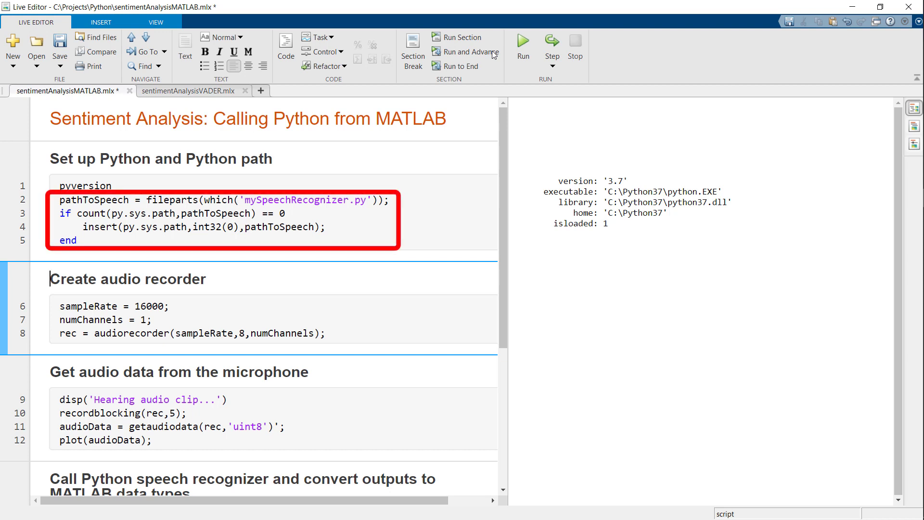
- Run the 'Create audio recorder' and 'Get audio data from the microphone' sections to plot the speech waveform
{"action": "left_click", "coordinate": [492, 55]}
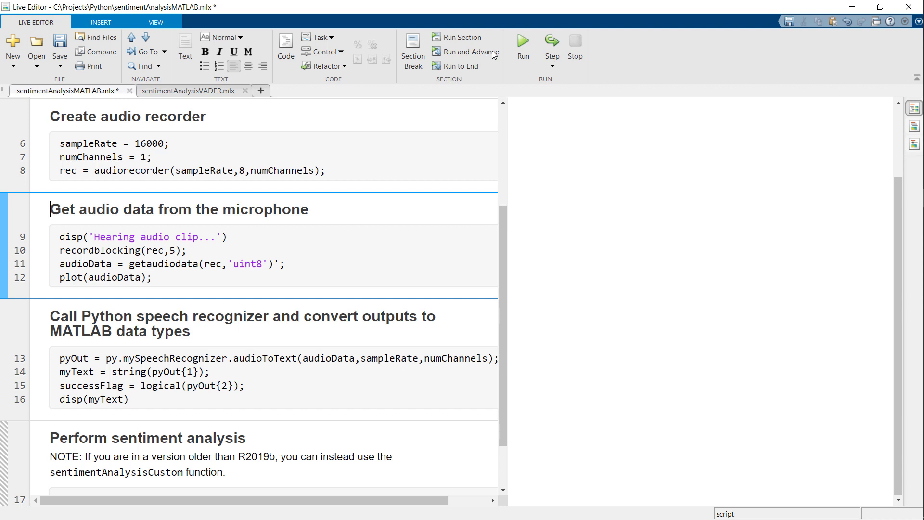
{"action": "left_click", "coordinate": [493, 54]}
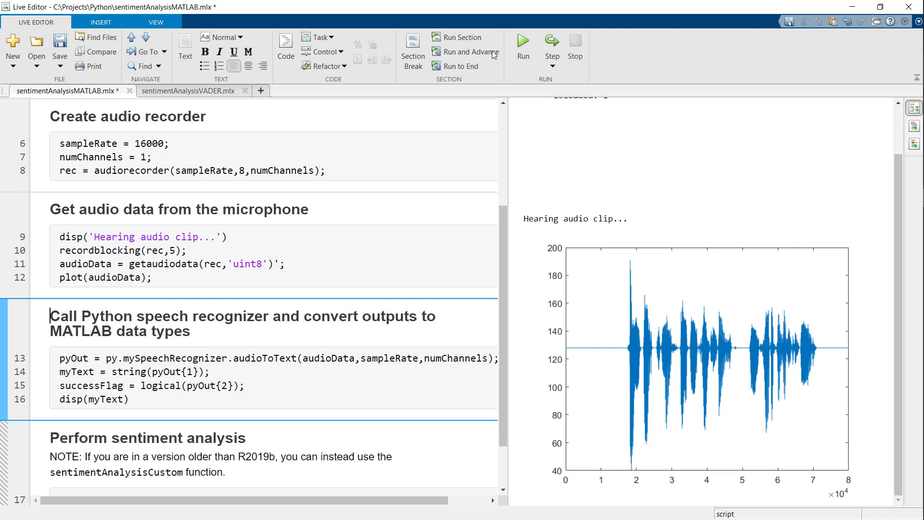
- Transcribe the delicious-meal sentence and get a 'Positive' sentiment with its scores
{"action": "left_click", "coordinate": [492, 54]}
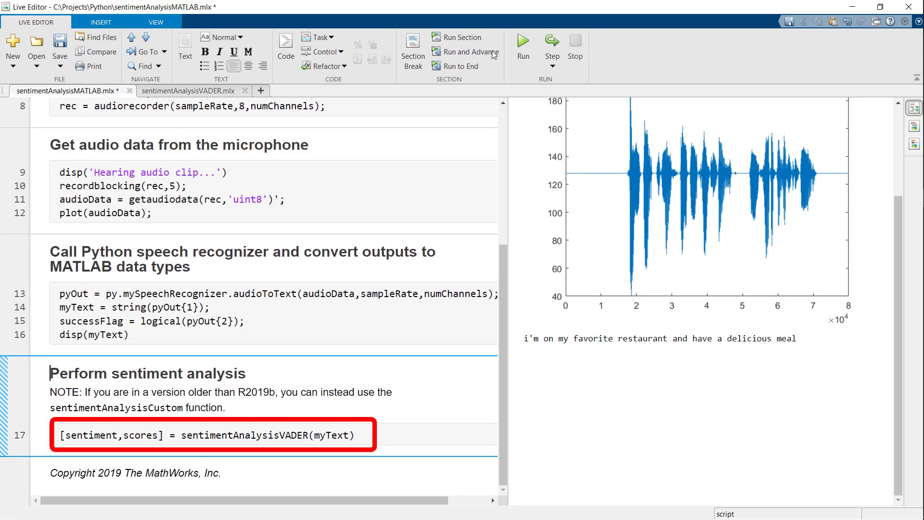
{"action": "left_click", "coordinate": [494, 54]}
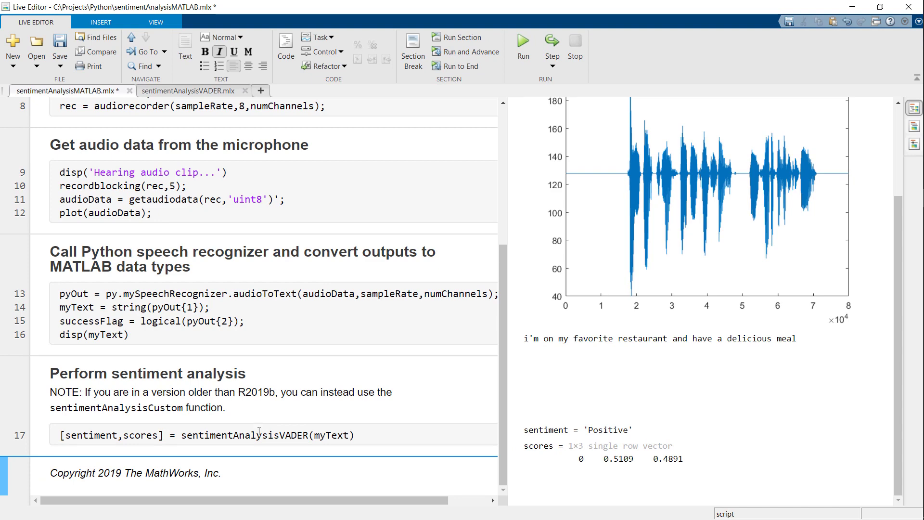
{"action": "left_click", "coordinate": [258, 432]}
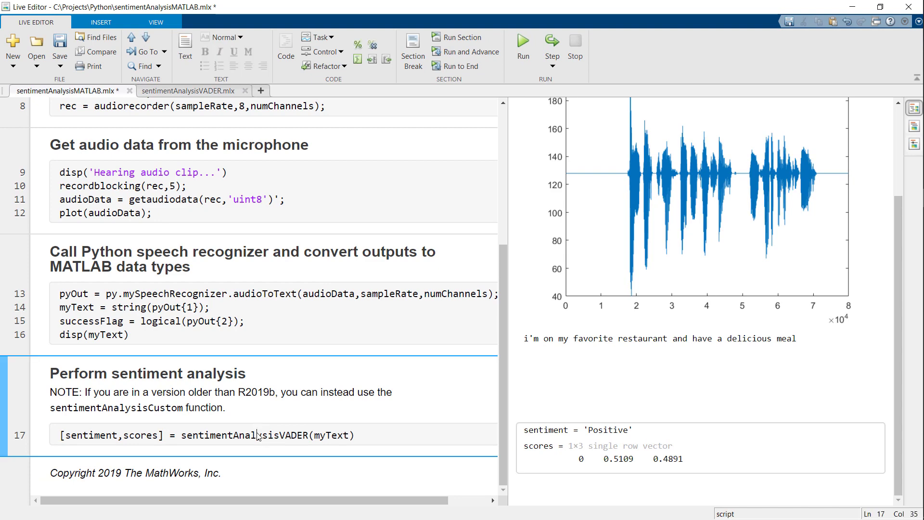
- Open the sentimentAnalysisVADER function from its call on line 17
{"action": "double_click", "coordinate": [259, 432]}
{"action": "right_click", "coordinate": [259, 432]}
{"action": "left_click", "coordinate": [379, 241]}
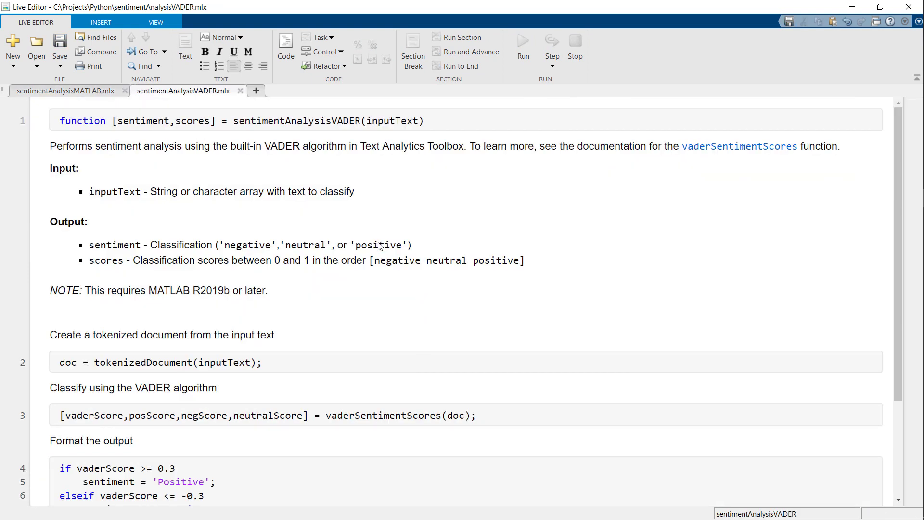